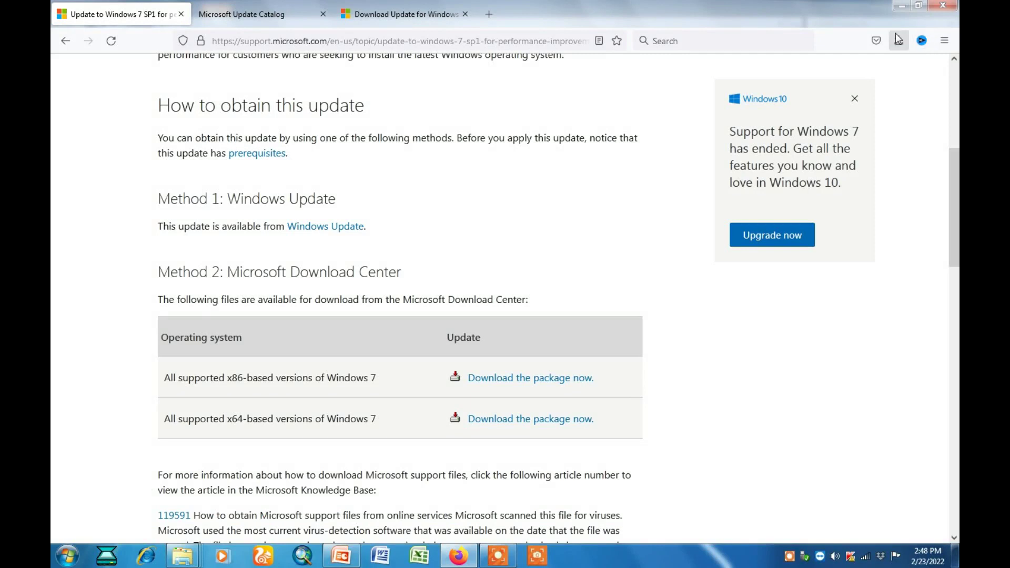
# Launch the downloaded Moho installer in English and dismiss its Service Pack 1 error
pyautogui.click(898, 39)
pyautogui.click(723, 145)
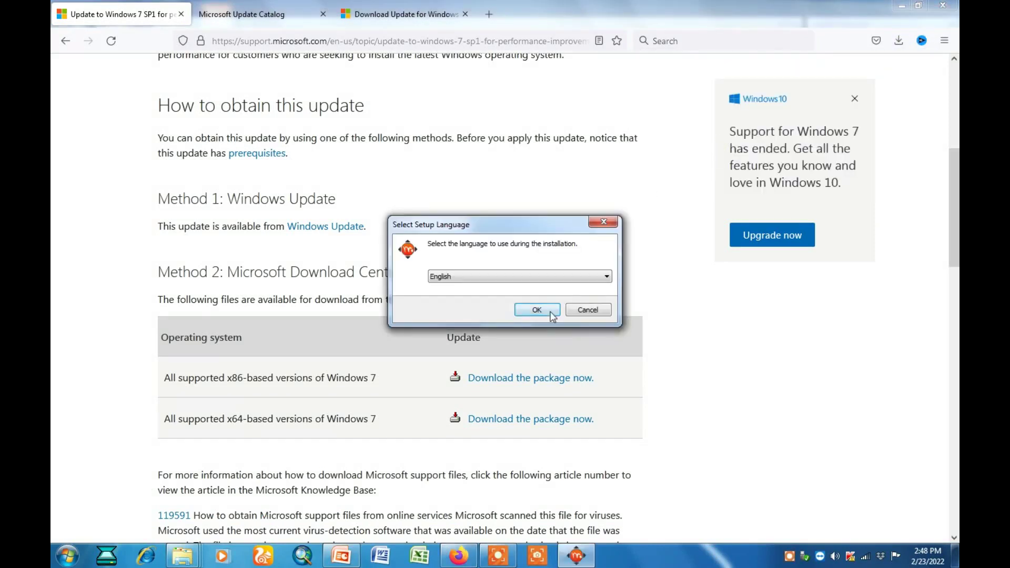
pyautogui.click(540, 309)
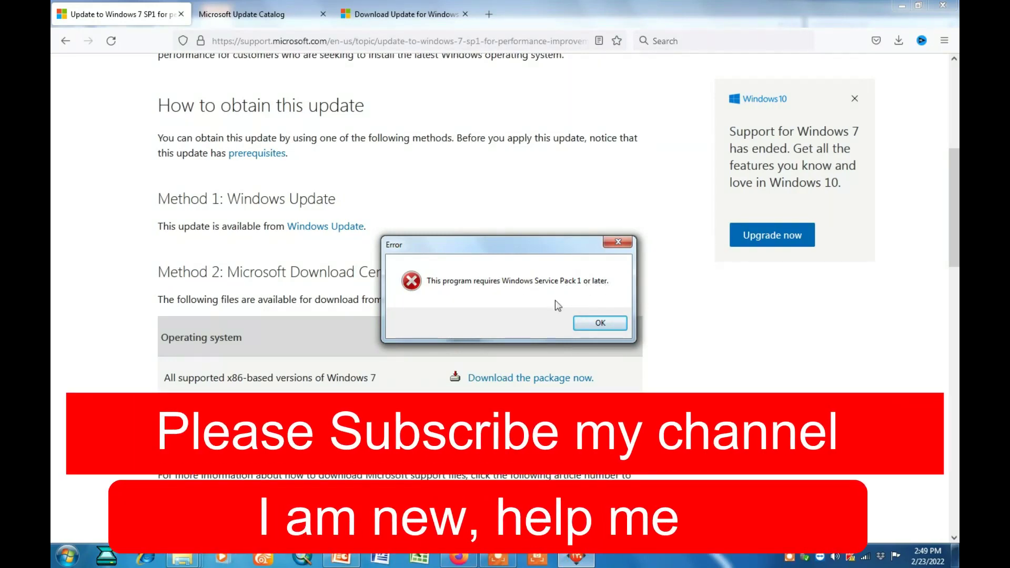
pyautogui.click(600, 324)
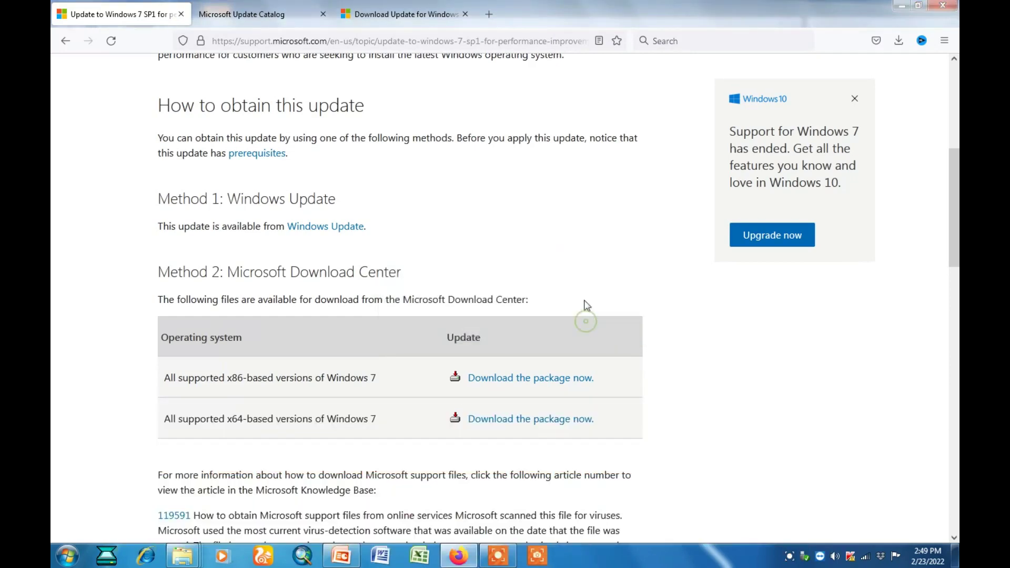
# View Computer Properties: Windows 7 Professional, 32-bit, no service pack, then close it
pyautogui.click(896, 5)
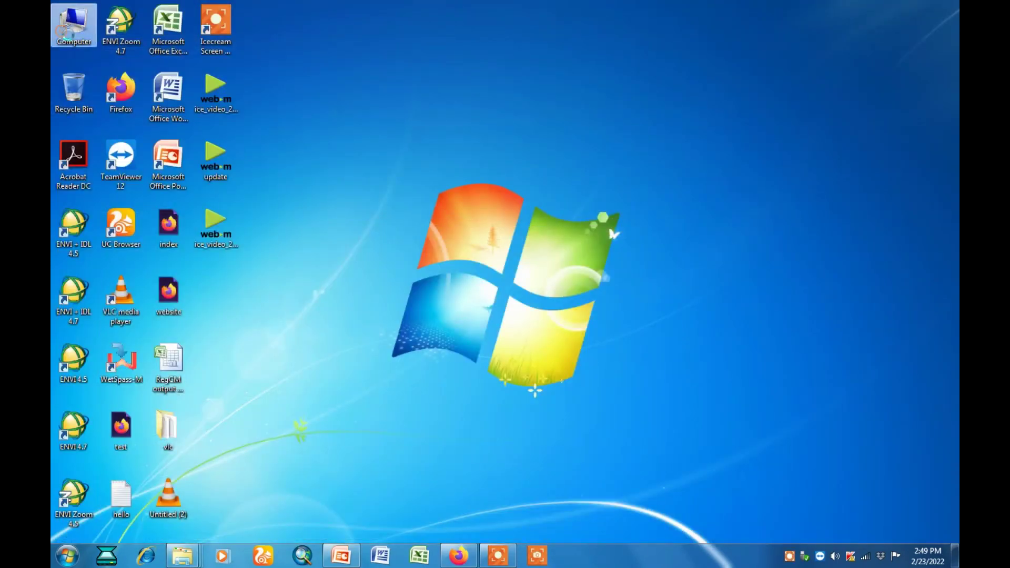
pyautogui.rightClick(63, 36)
pyautogui.click(100, 184)
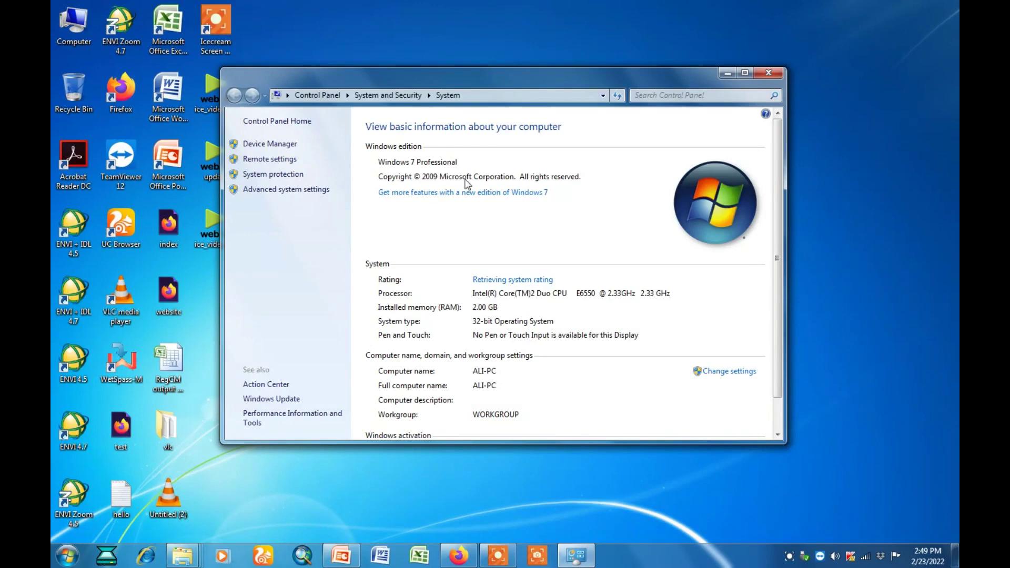
pyautogui.click(768, 76)
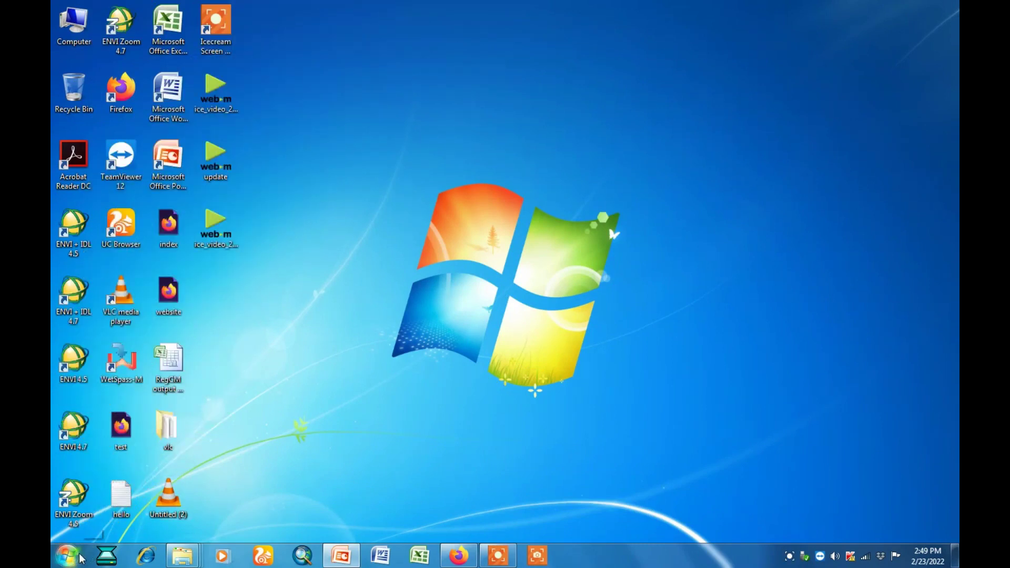
# Find Windows Update from Start search and check for updates, which fails with 80072EFE
pyautogui.click(81, 557)
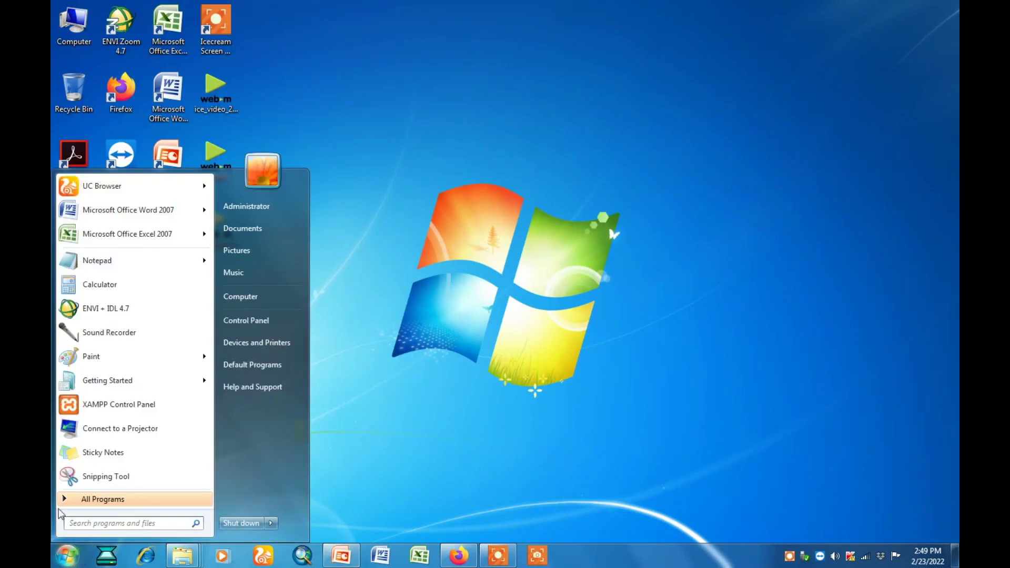
pyautogui.write('upda')
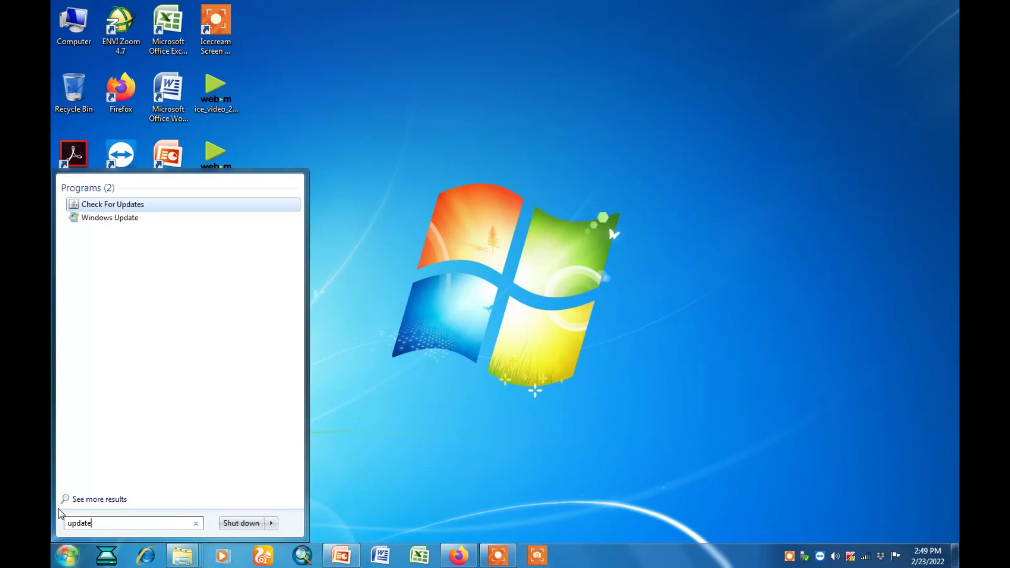
pyautogui.write('te')
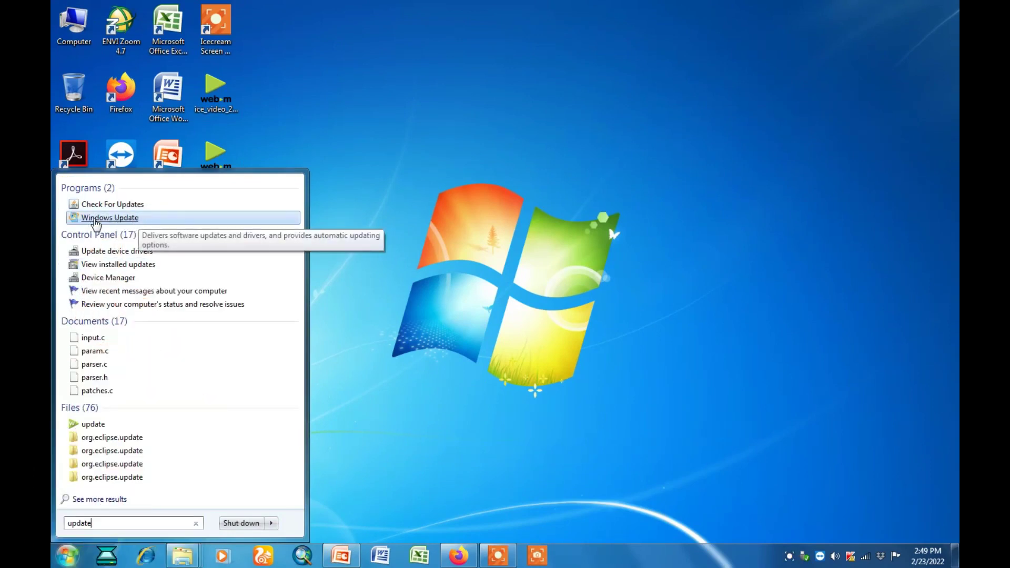
pyautogui.click(110, 218)
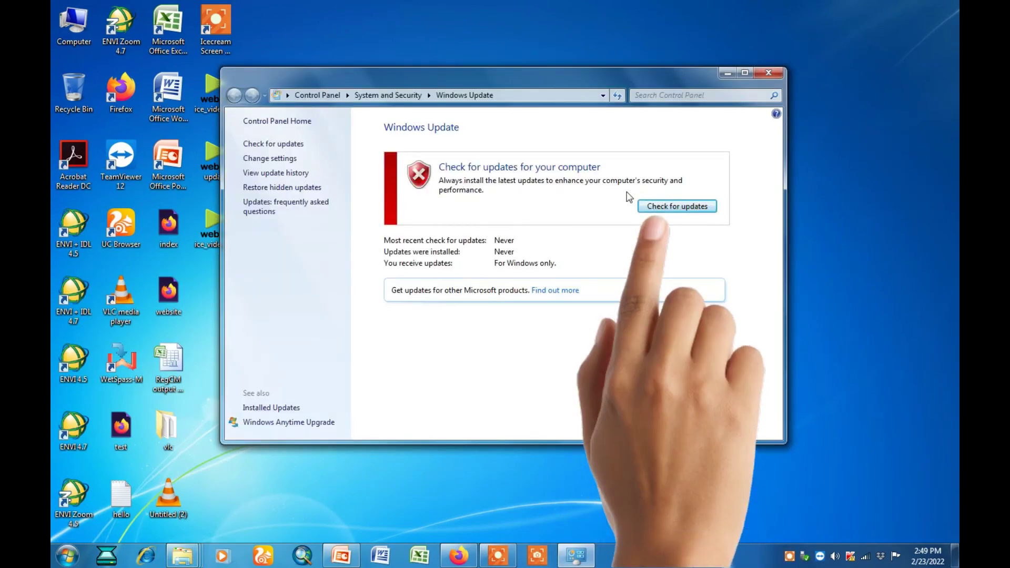
pyautogui.click(669, 206)
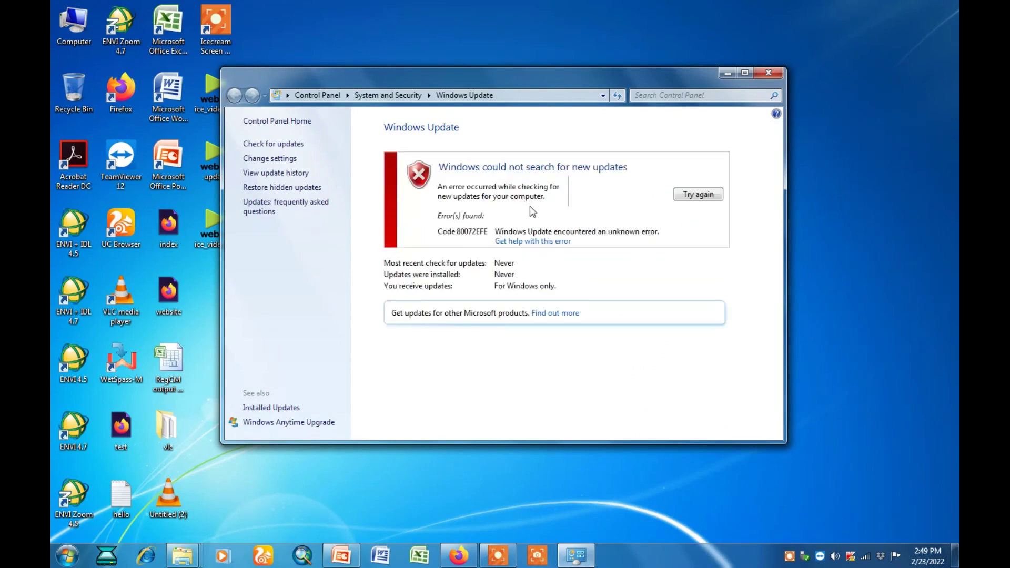
# Close Windows Update and return to the support article in the browser
pyautogui.click(760, 73)
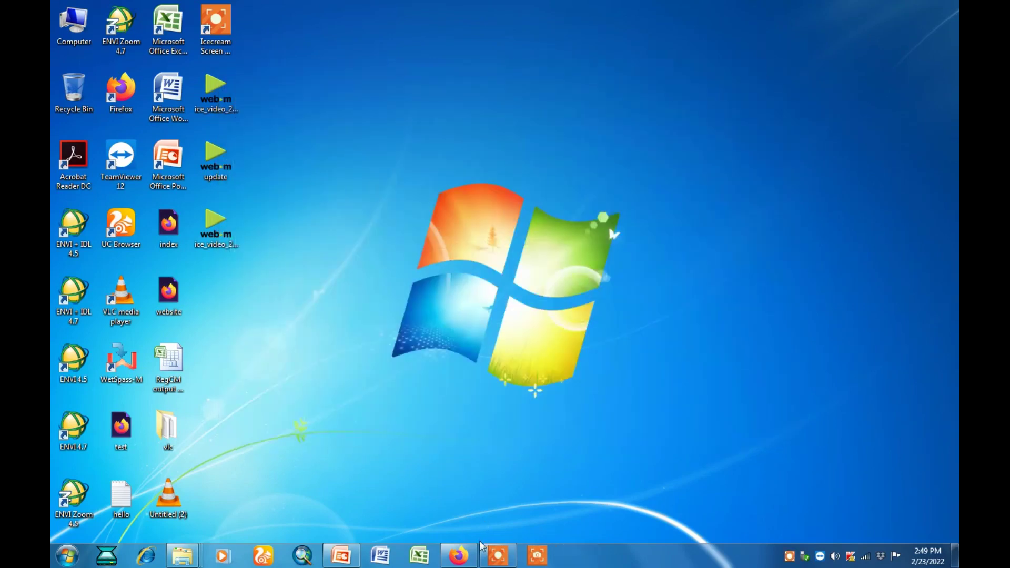
pyautogui.click(457, 556)
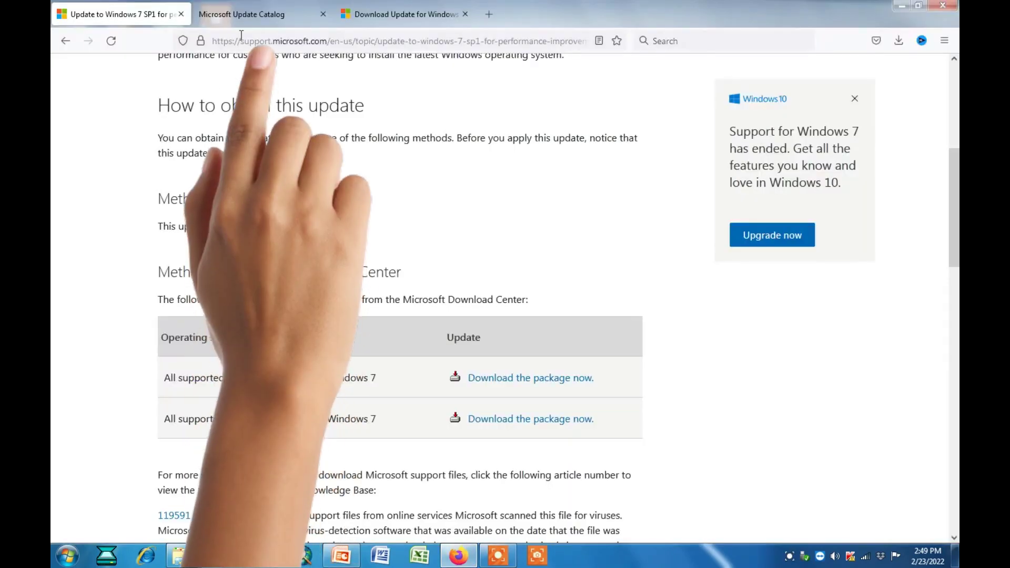
pyautogui.click(451, 41)
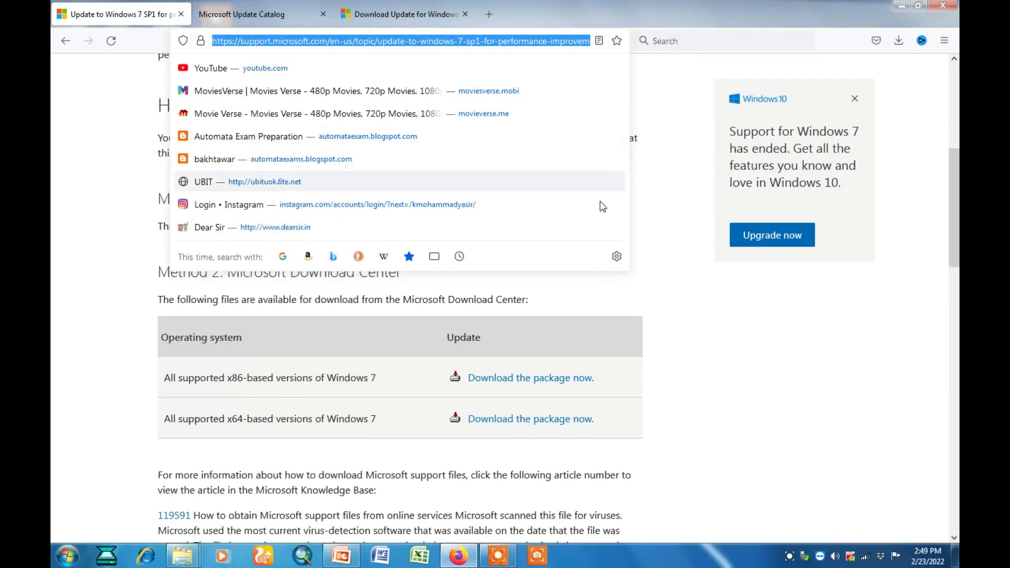
pyautogui.click(660, 202)
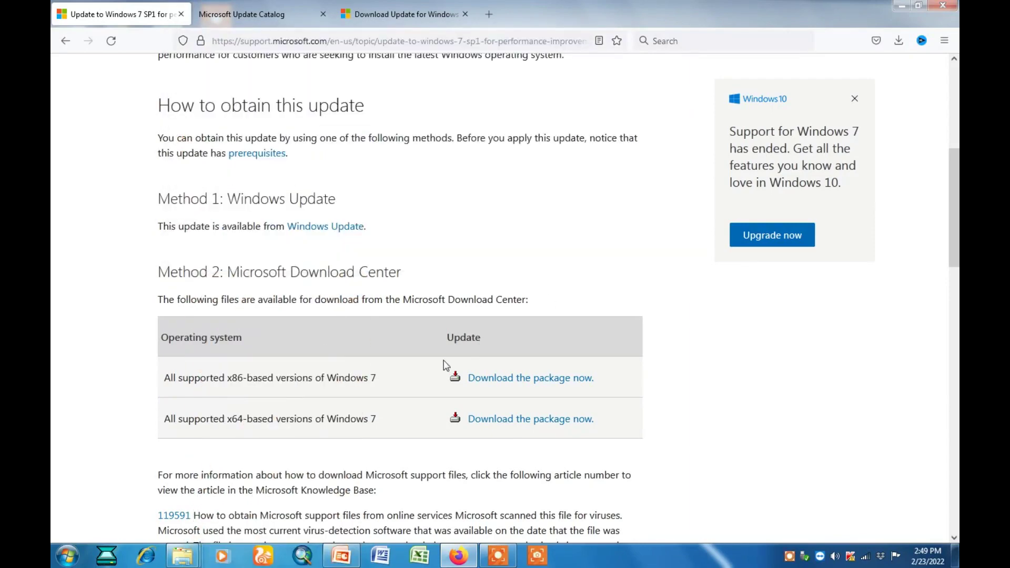
pyautogui.scroll(-5, 443, 367)
pyautogui.scroll(-3, 323, 268)
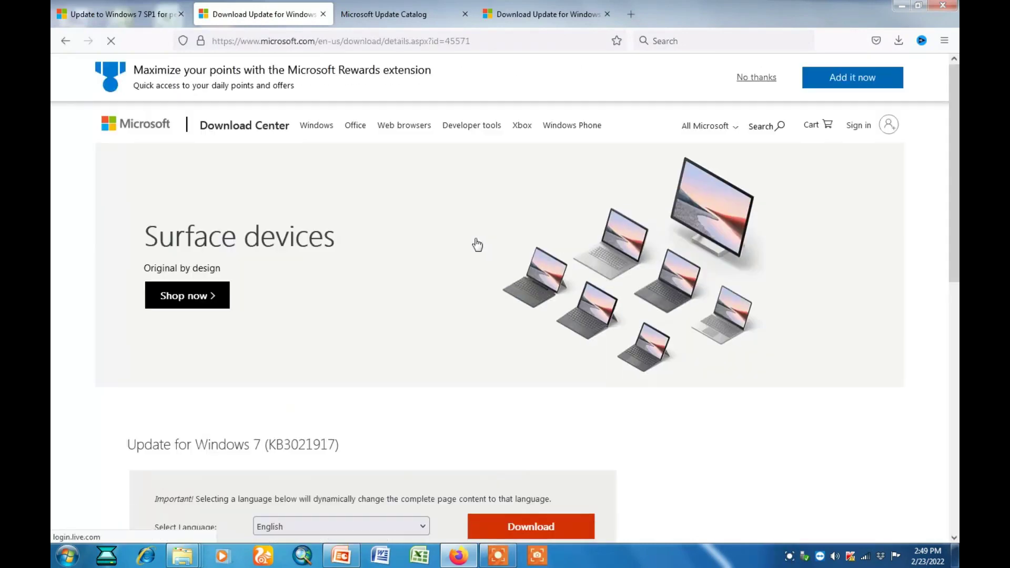
pyautogui.scroll(-3, 411, 362)
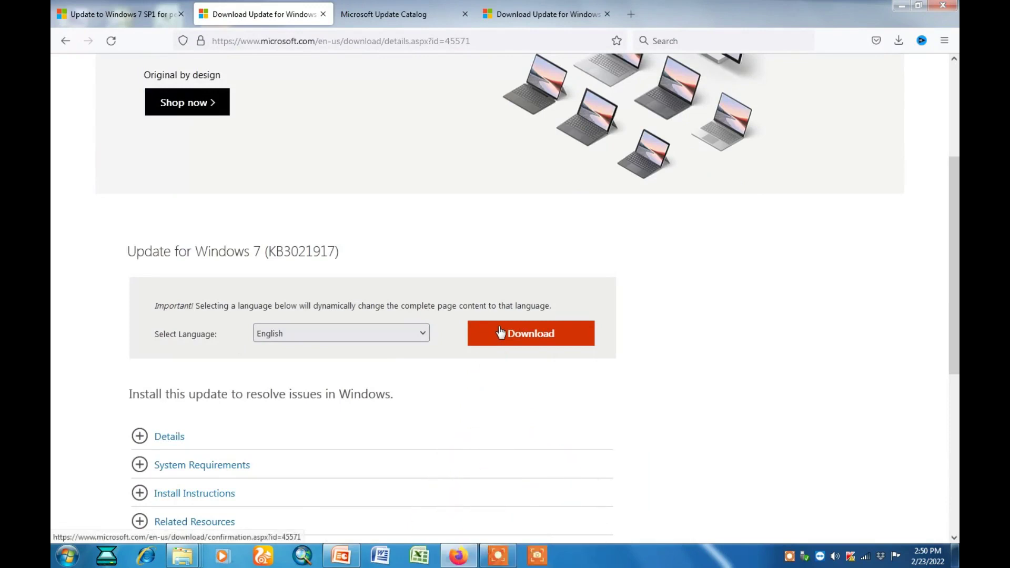
# Save and run the x86 KB3021917 update, then dismiss its not-applicable message
pyautogui.click(500, 333)
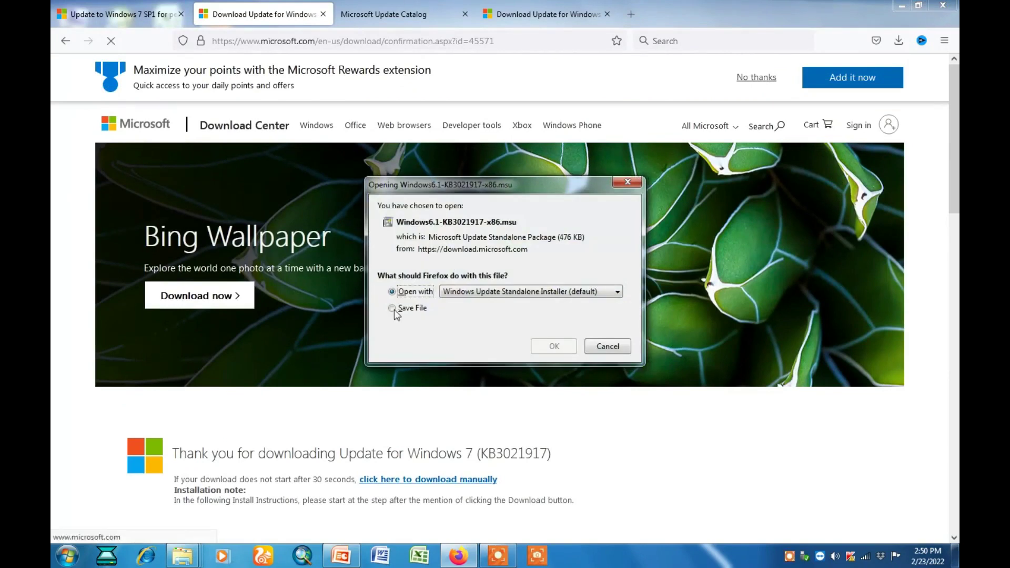
pyautogui.click(392, 309)
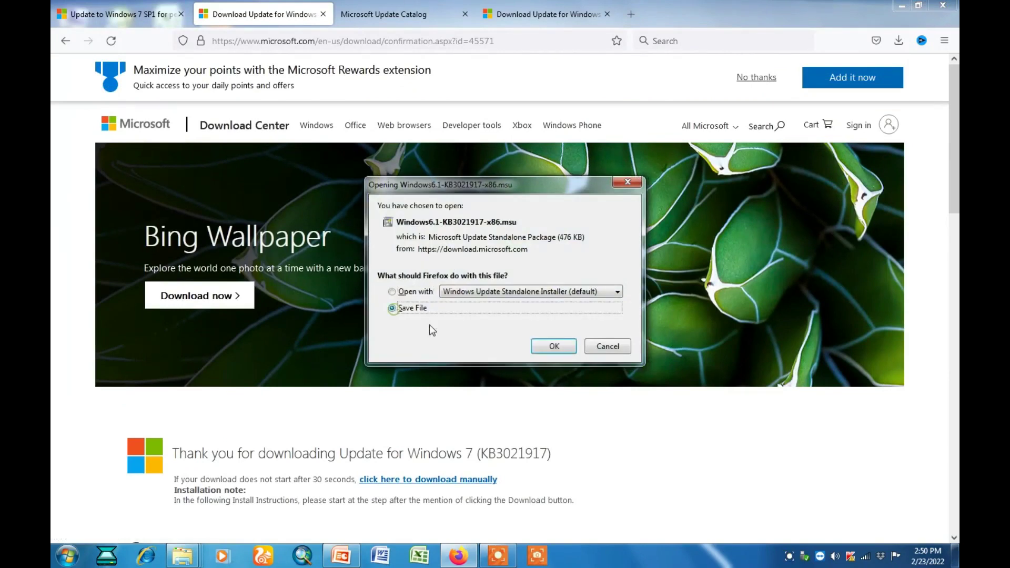
pyautogui.click(553, 347)
pyautogui.click(900, 41)
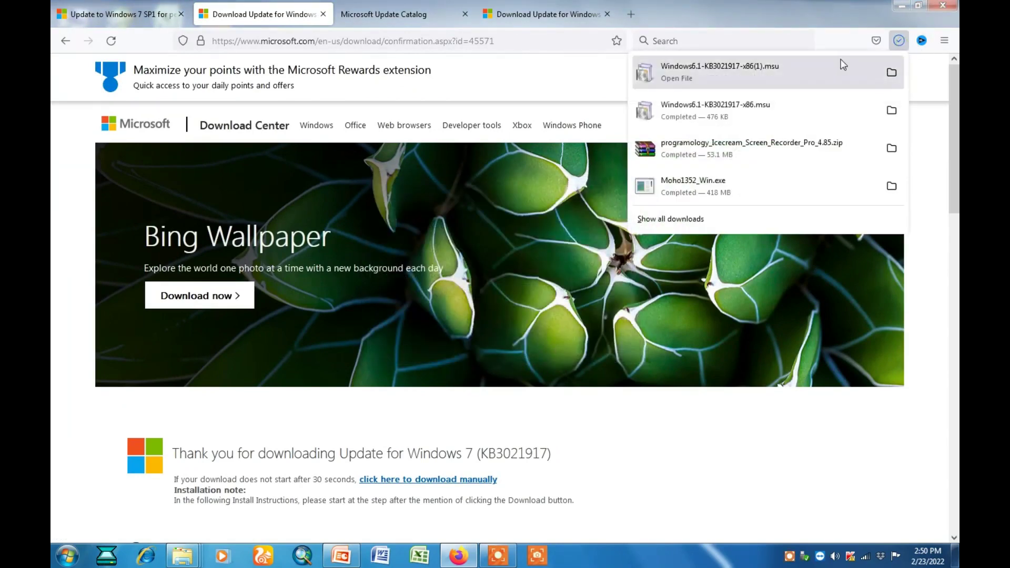
pyautogui.click(775, 74)
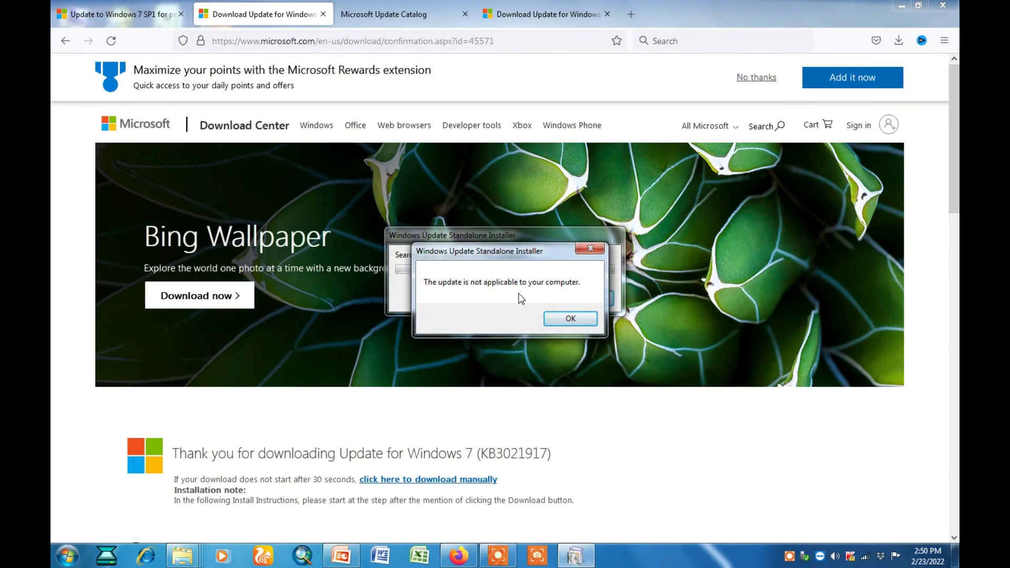
pyautogui.click(563, 319)
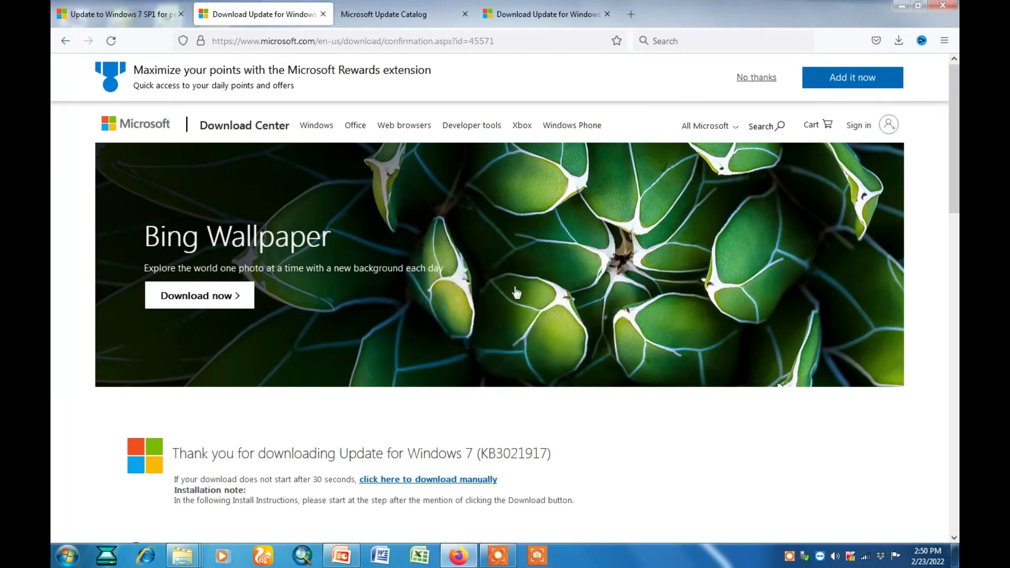
# Search the Update Catalog for 'windows 7 service pack 1', fixing a typo
pyautogui.click(383, 14)
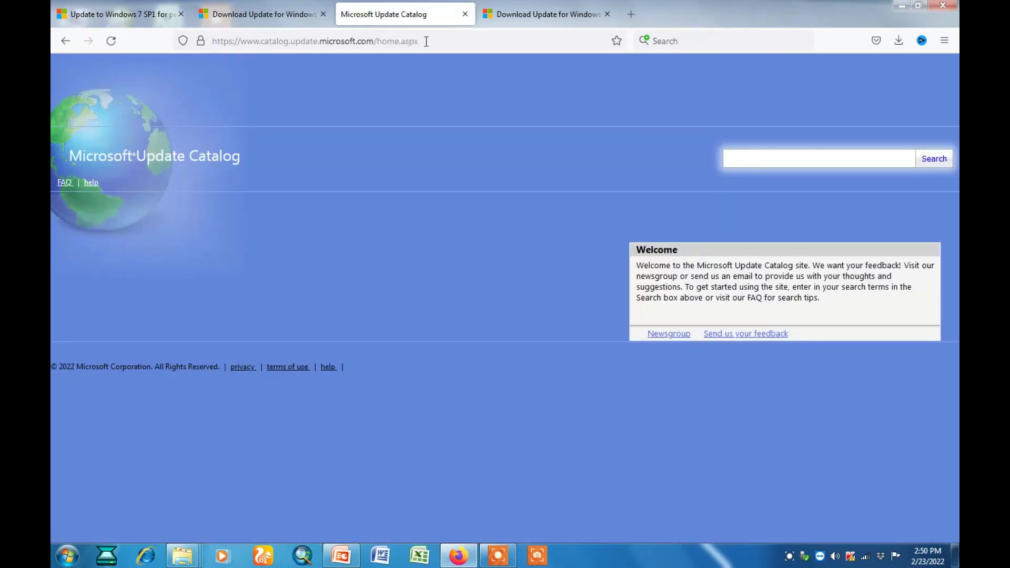
pyautogui.click(315, 40)
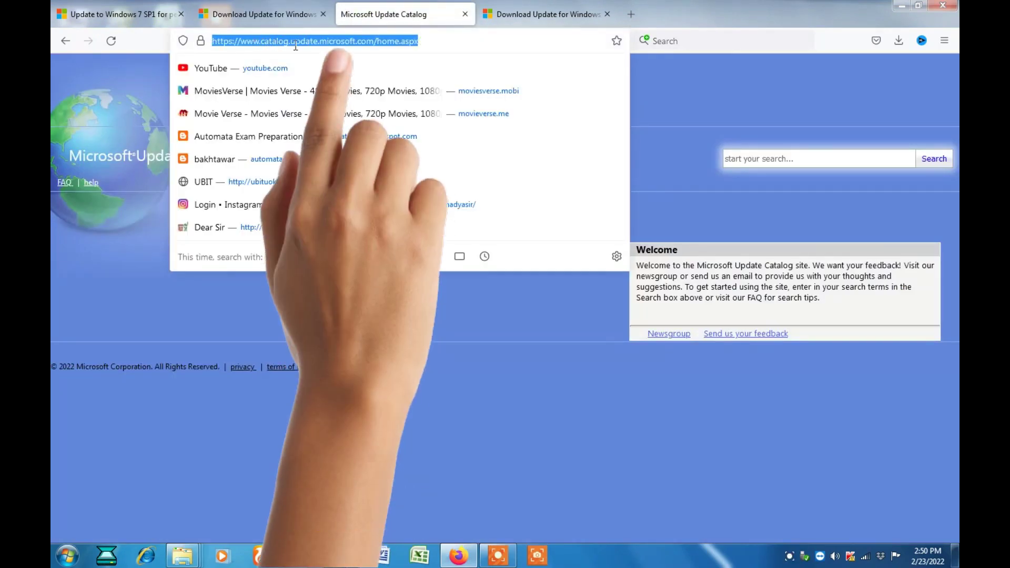
pyautogui.click(777, 157)
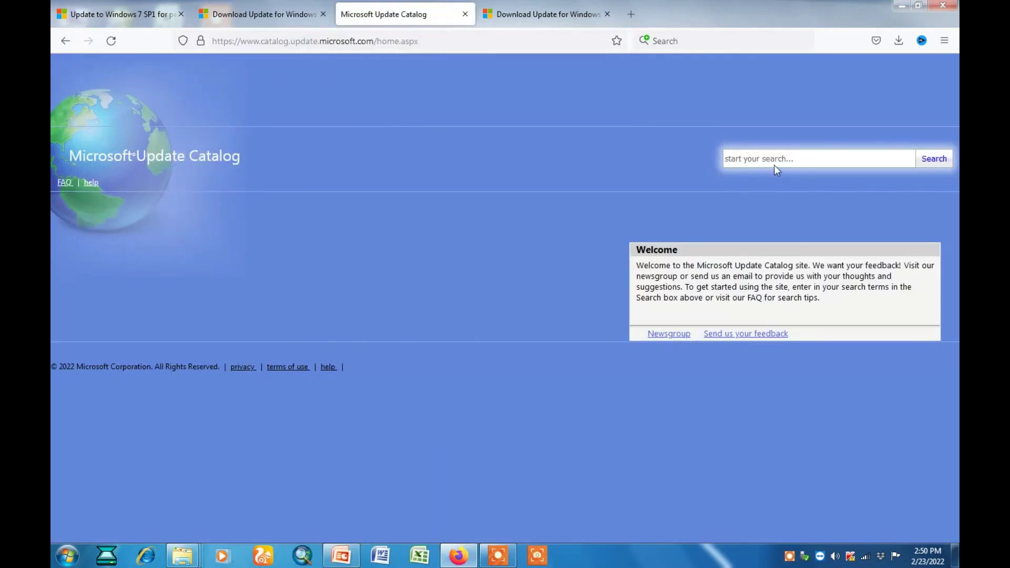
pyautogui.write('windows ')
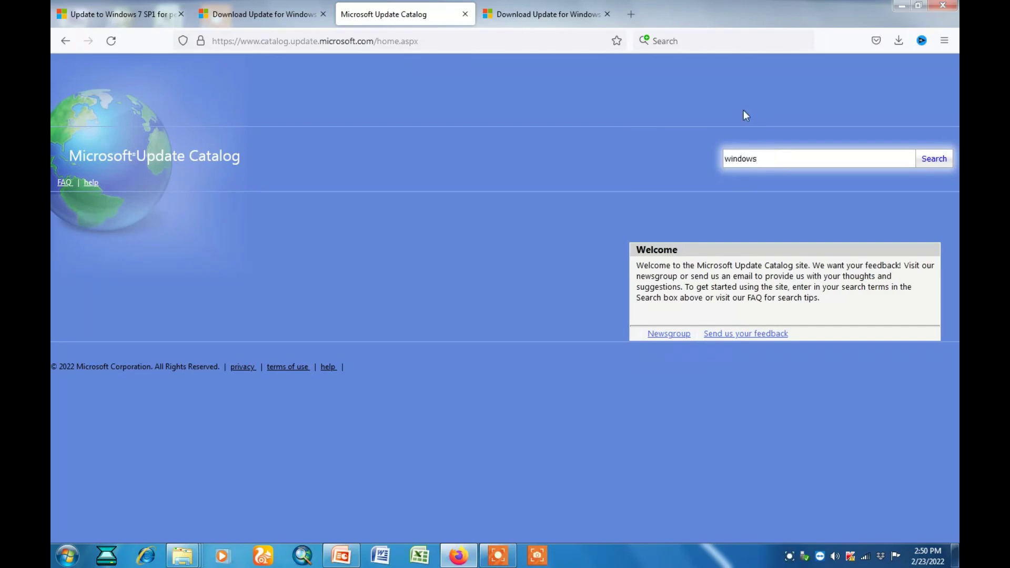
pyautogui.write('1')
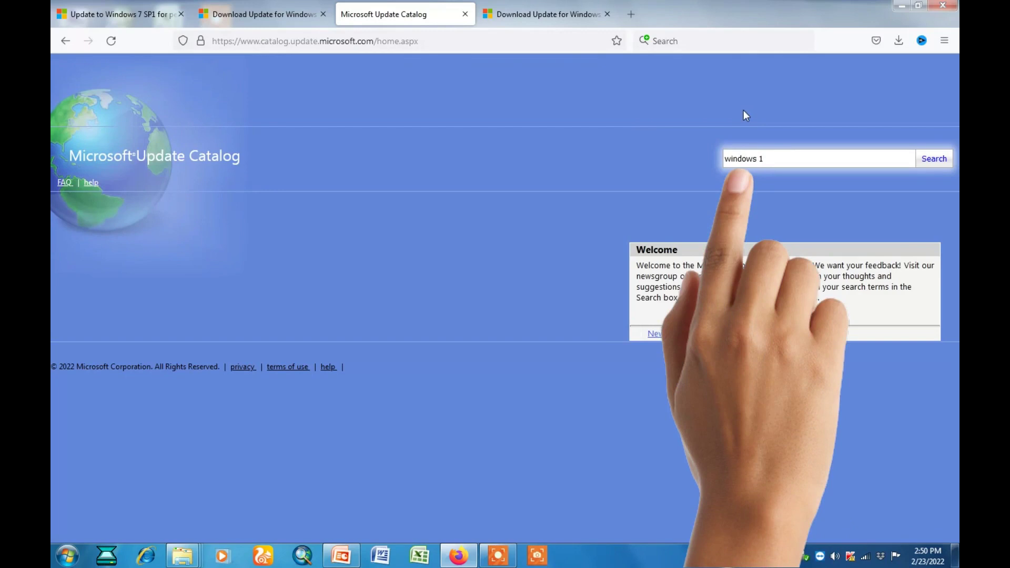
pyautogui.press('BackSpace')
pyautogui.write('7 ser')
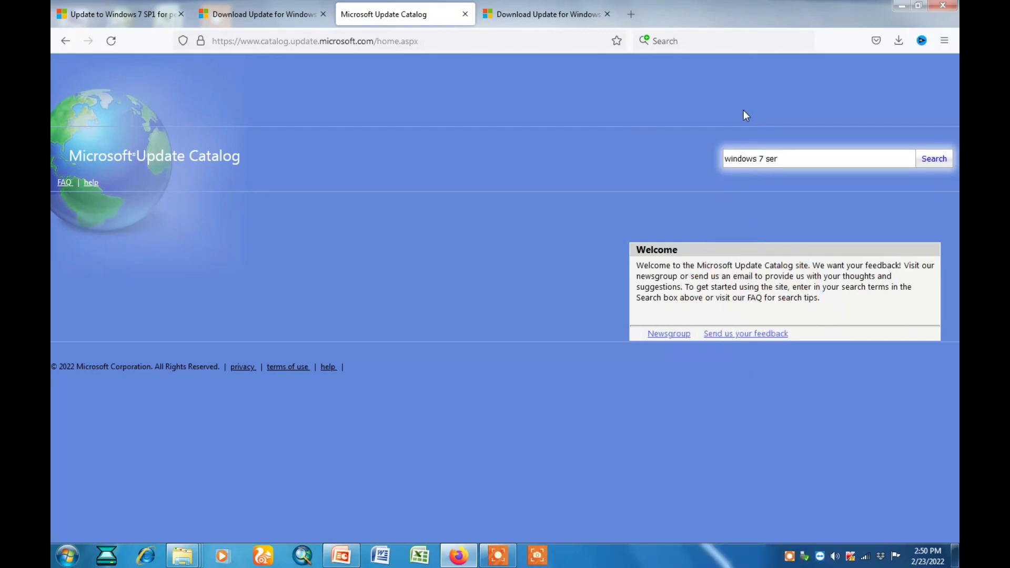
pyautogui.write('vice pack')
pyautogui.write(' 1')
pyautogui.press('Return')
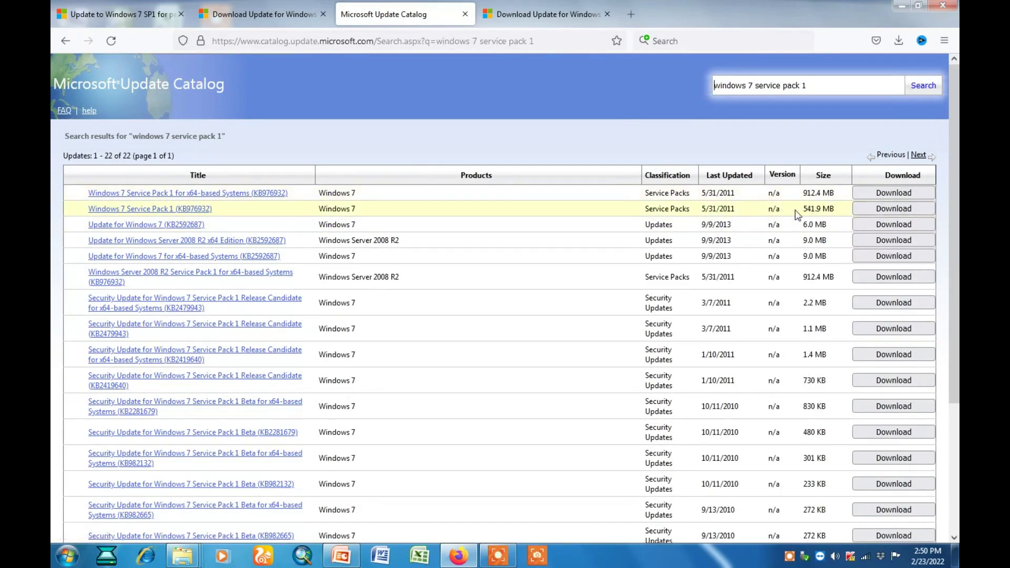
# Save the 541.9 MB KB976932 installer .exe and allow the blocked download
pyautogui.moveTo(804, 210); pyautogui.dragTo(837, 211)
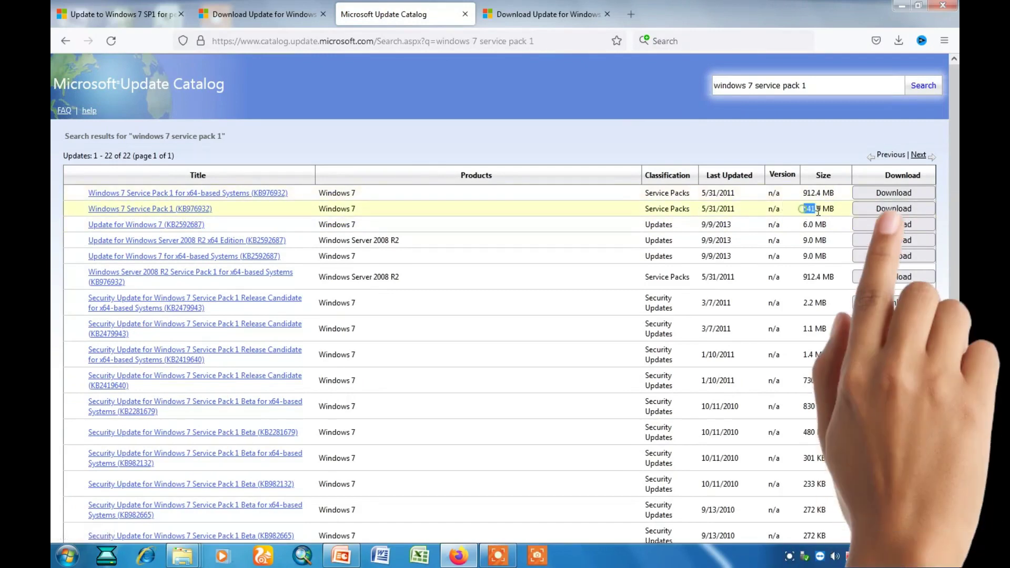
pyautogui.click(878, 212)
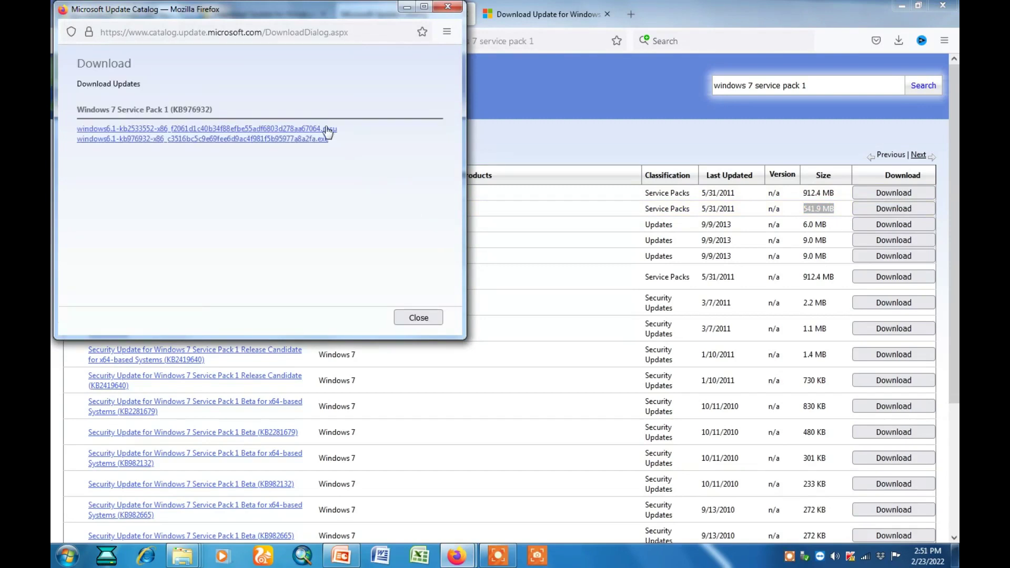
pyautogui.click(280, 139)
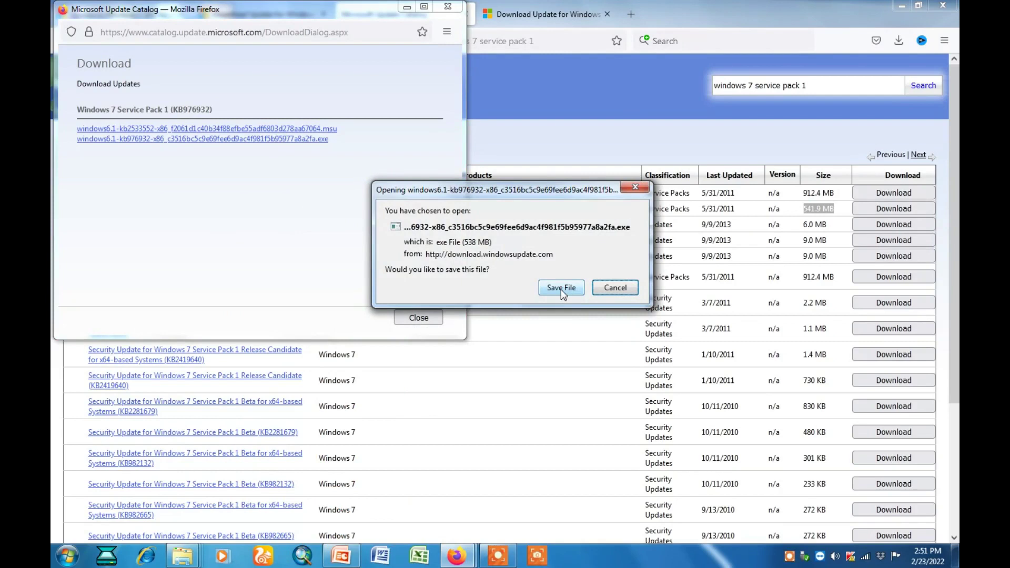
pyautogui.click(561, 290)
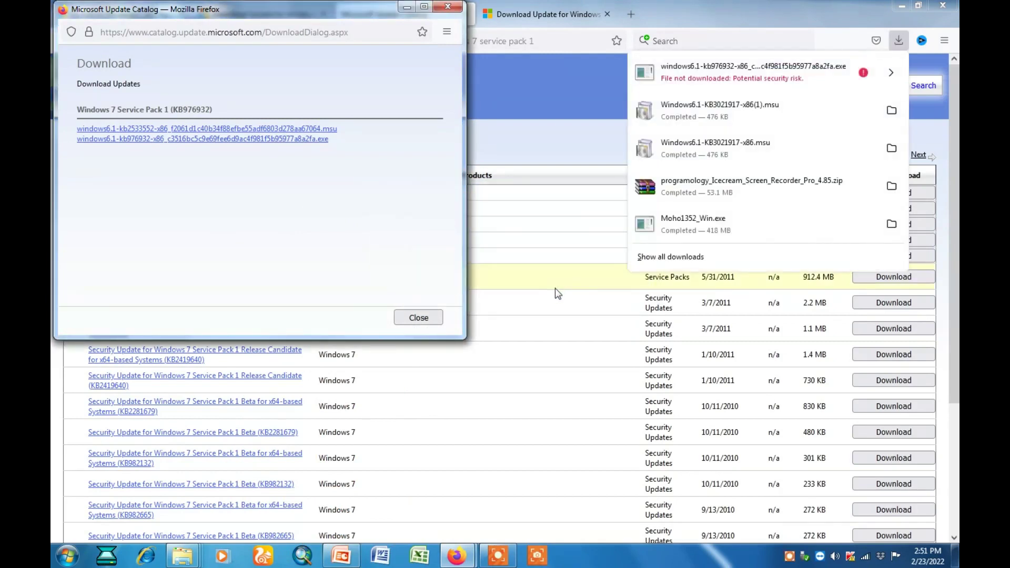
pyautogui.click(801, 78)
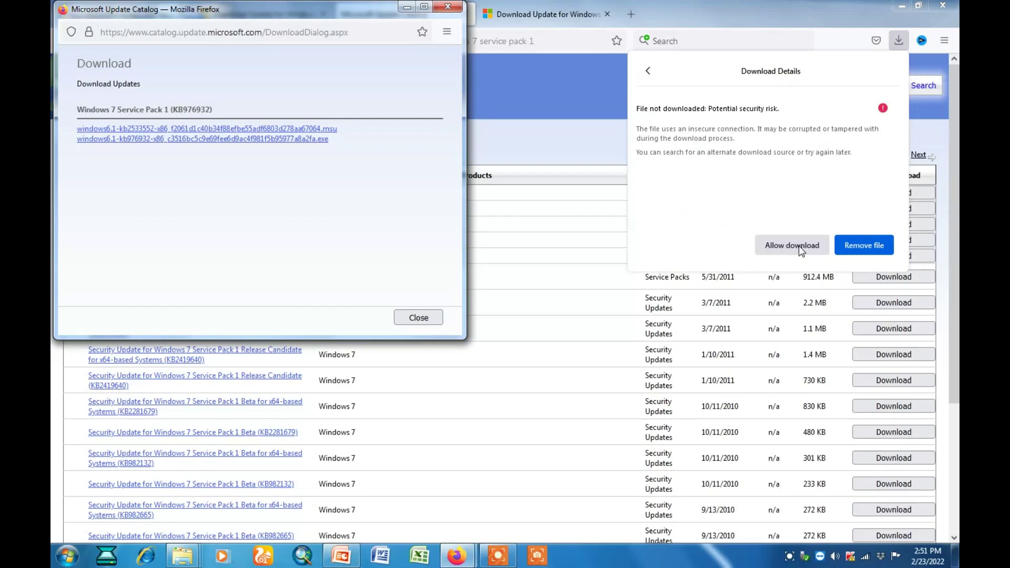
pyautogui.click(791, 244)
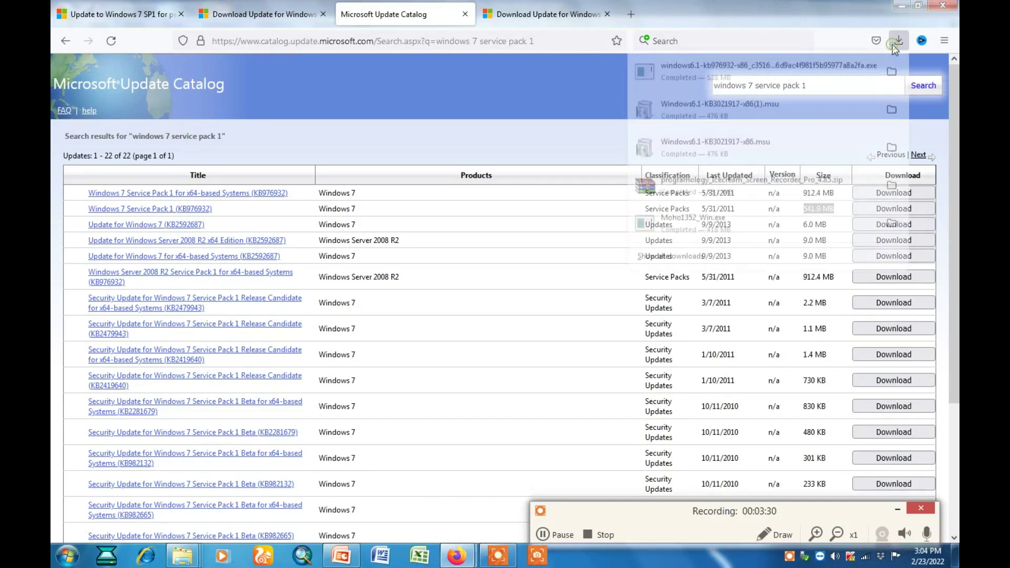
pyautogui.click(616, 355)
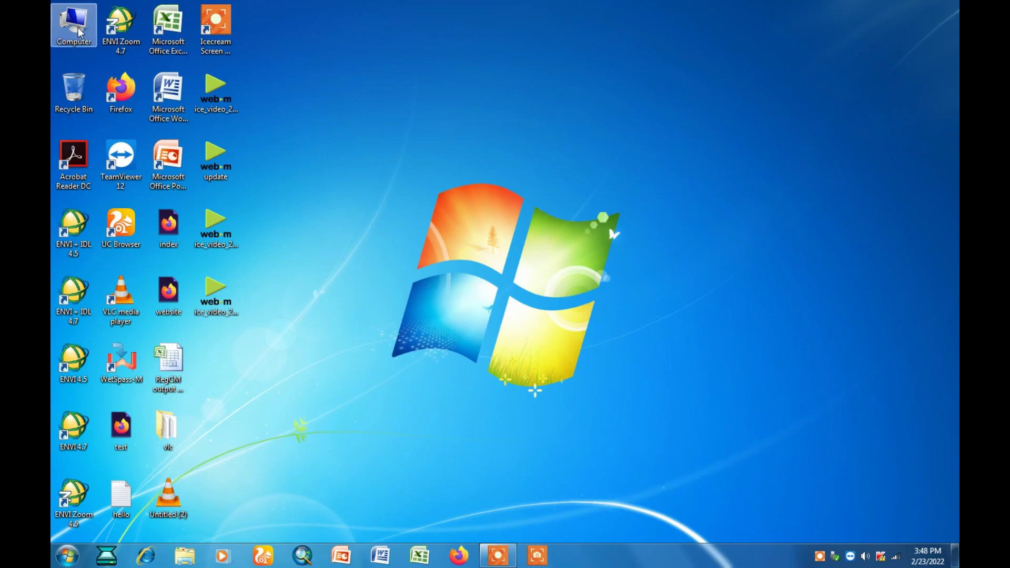
pyautogui.rightClick(74, 25)
pyautogui.click(125, 183)
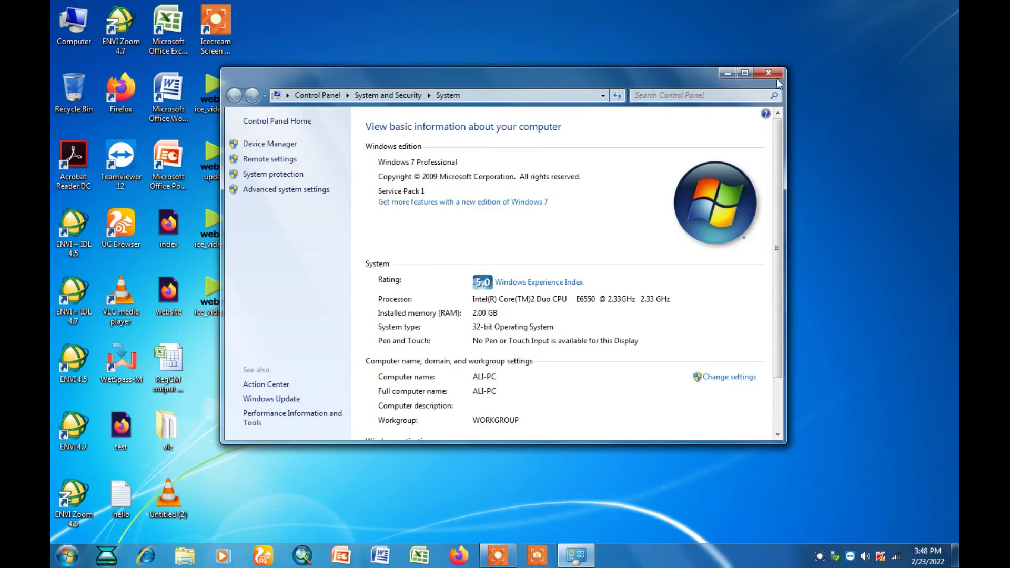
pyautogui.click(770, 75)
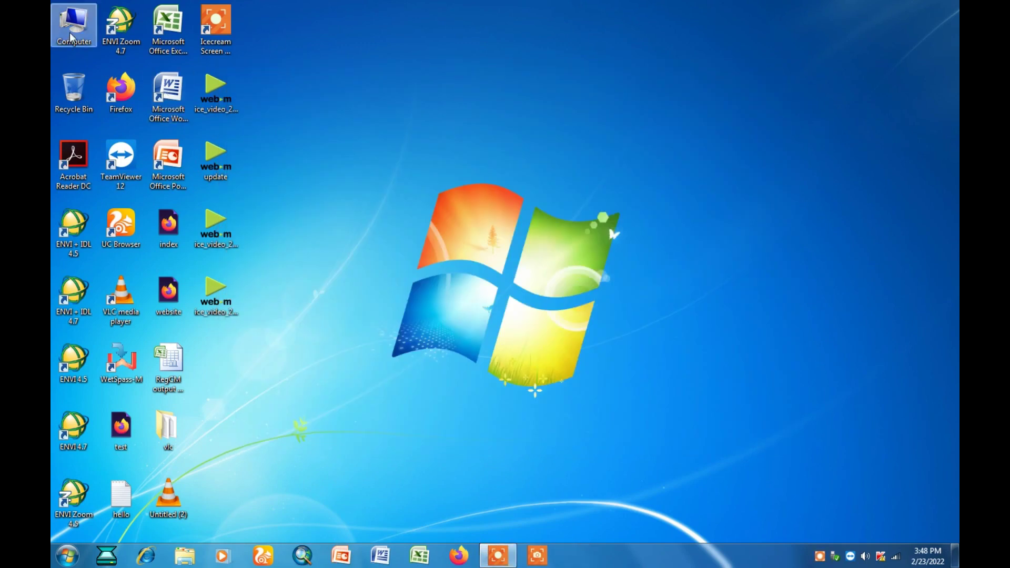
# Open the Downloads folder from Computer in a maximized window
pyautogui.doubleClick(75, 32)
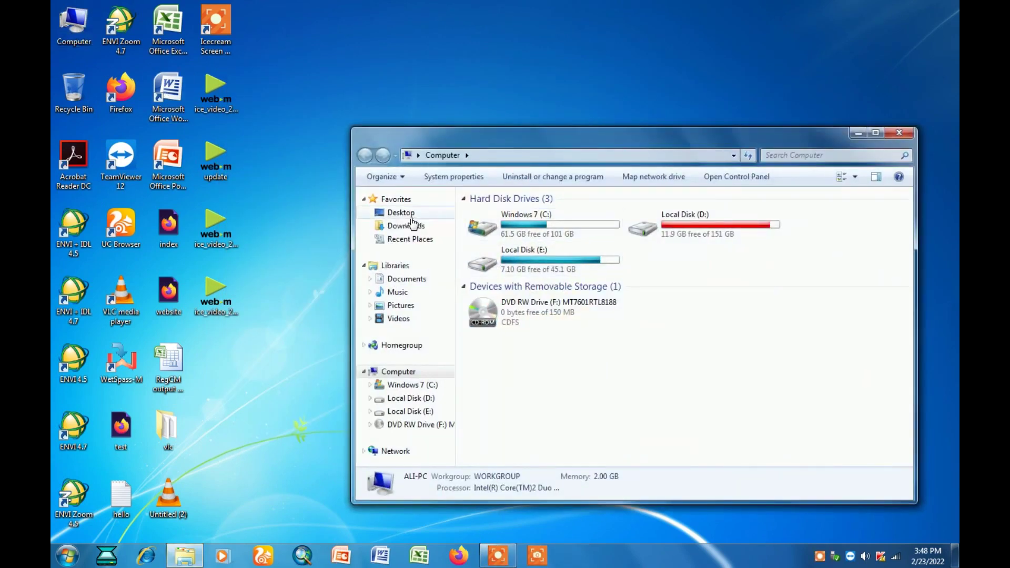
pyautogui.click(401, 213)
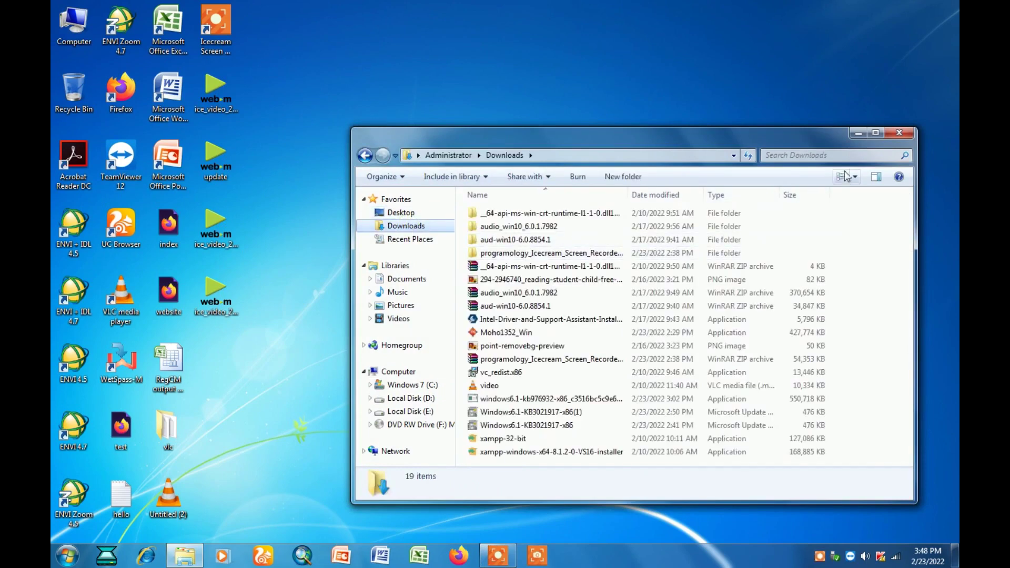
pyautogui.click(879, 134)
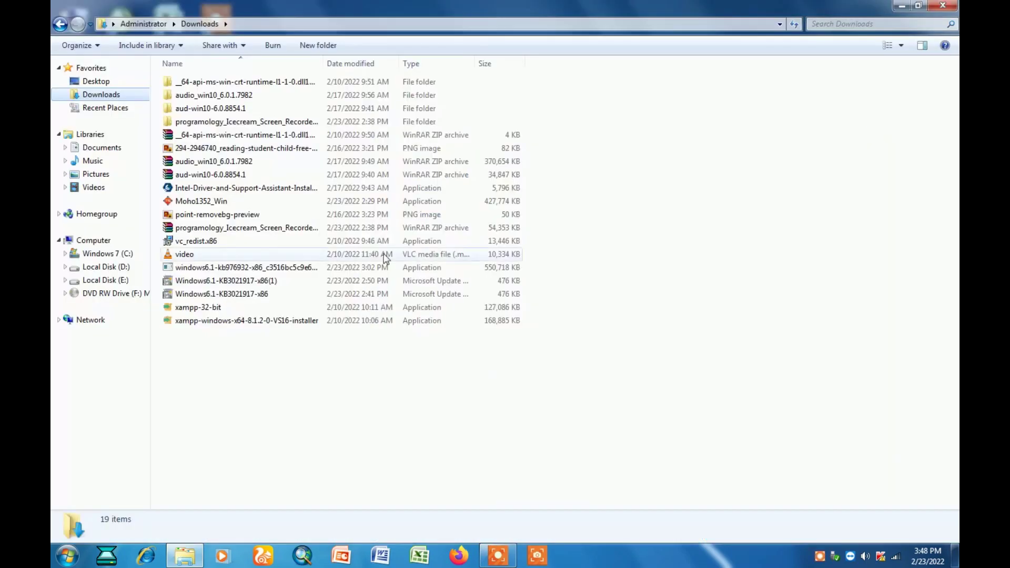
# Run Moho1352_Win in English and accept the license
pyautogui.doubleClick(207, 202)
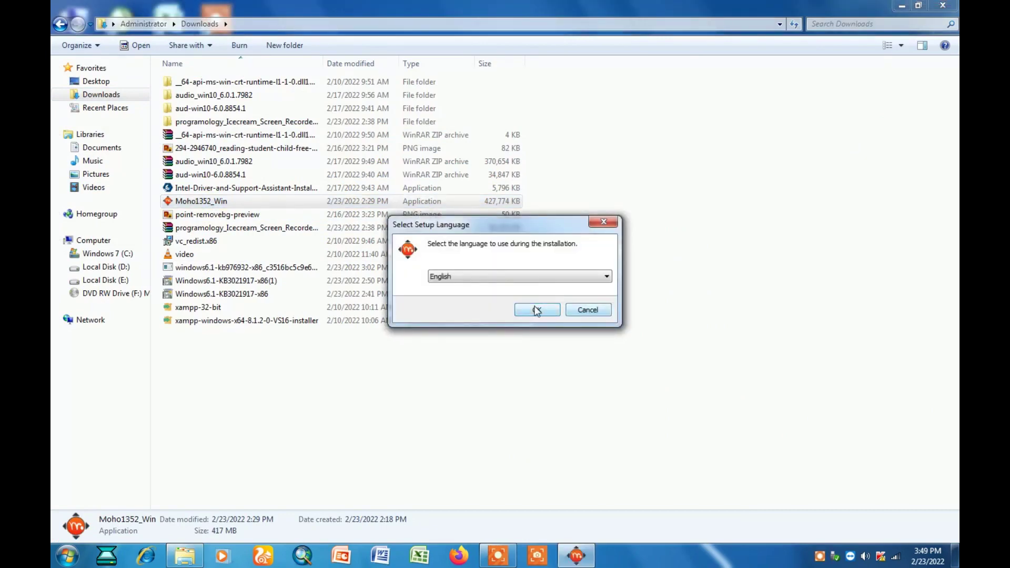
pyautogui.click(537, 310)
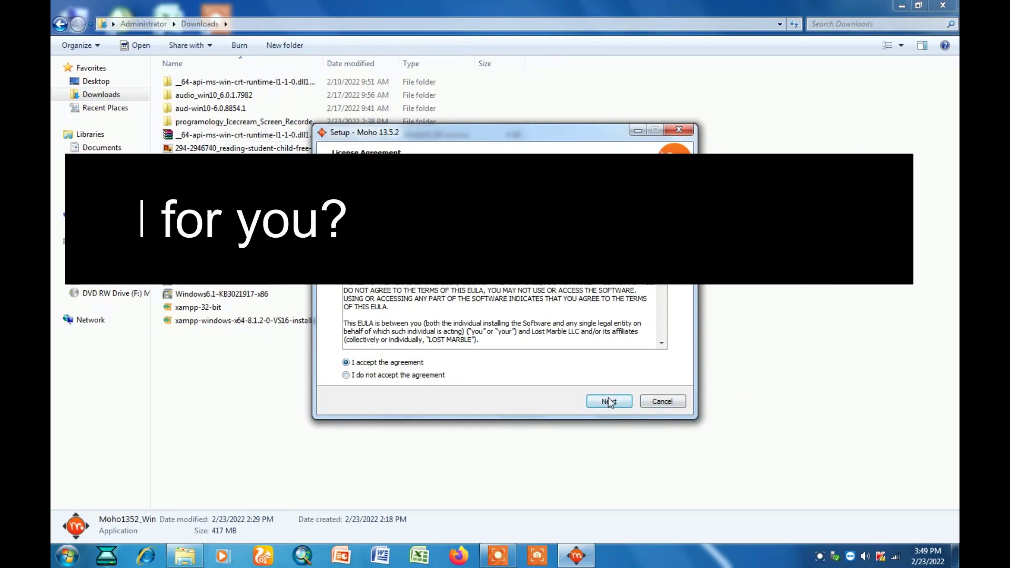
pyautogui.click(609, 401)
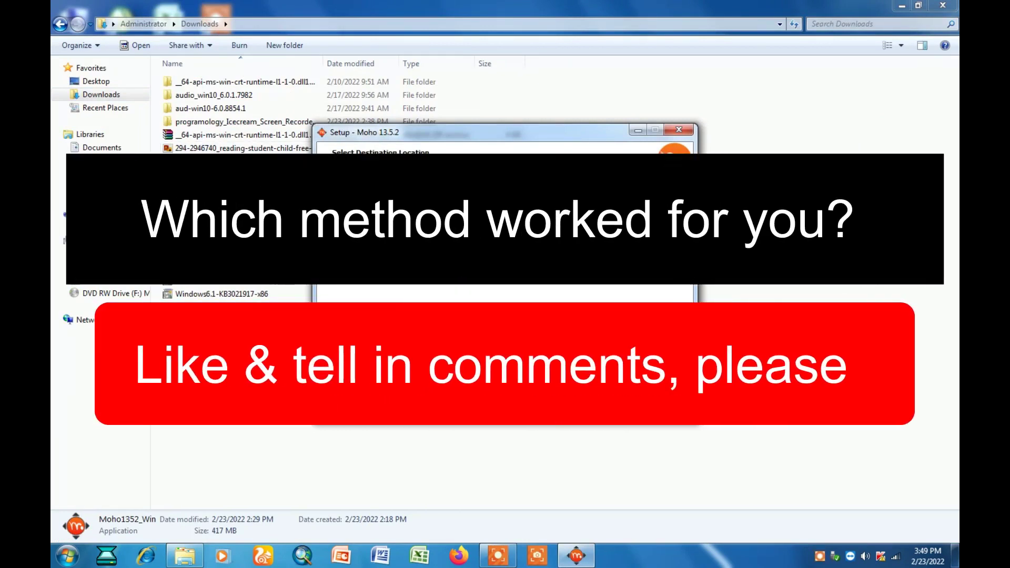
pyautogui.click(499, 557)
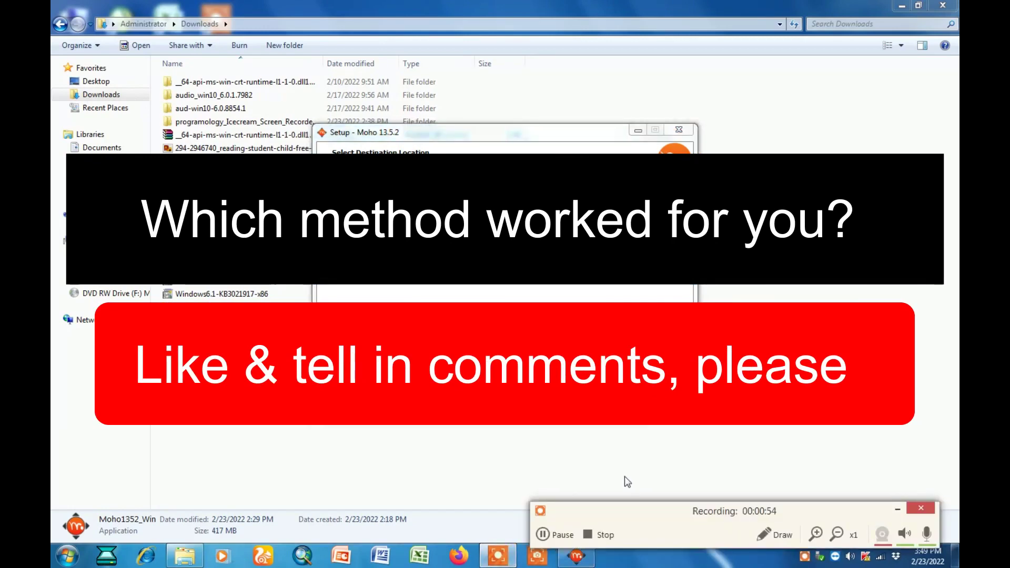